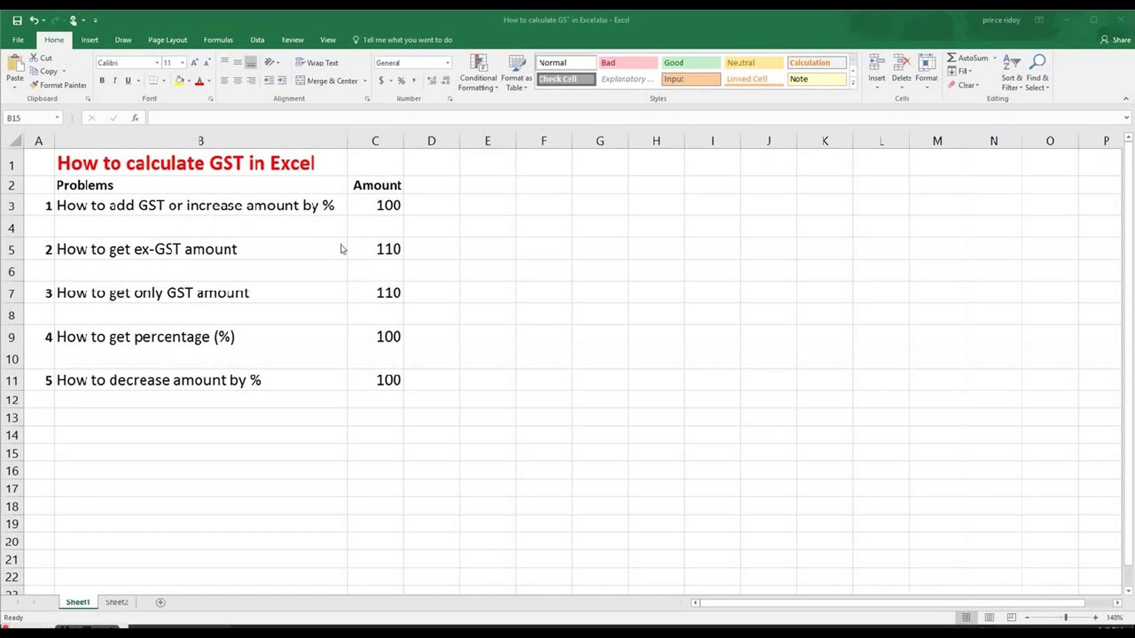
Step: Enter =C3*1.1 in D3 so the 100 in C3 shows 110 including GST
left_click(384, 207)
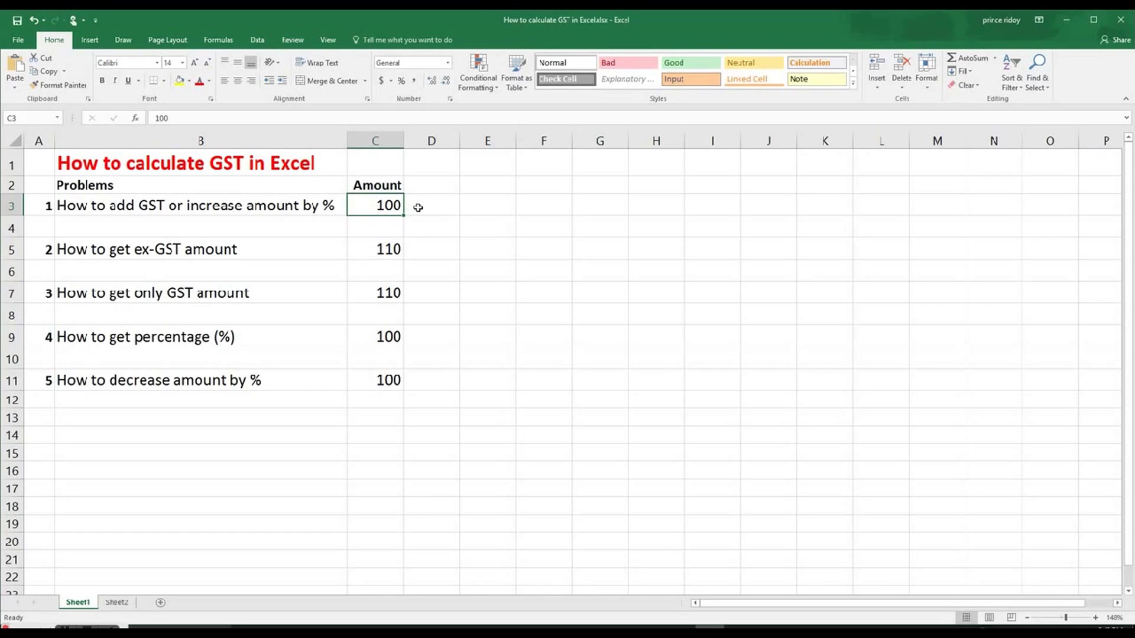
left_click(418, 207)
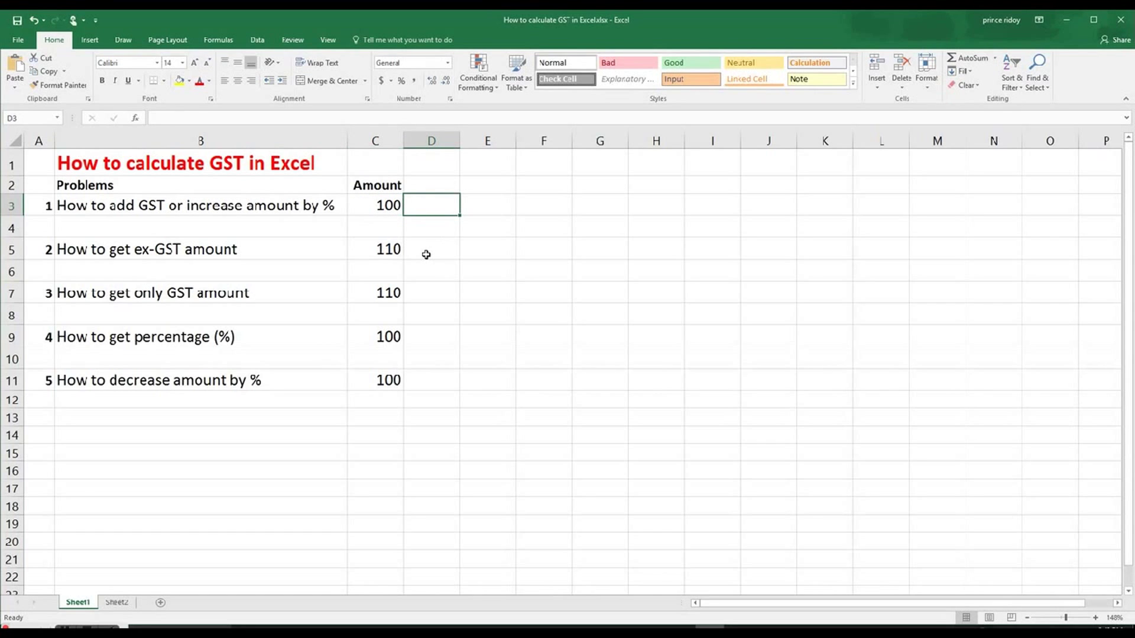
type("=")
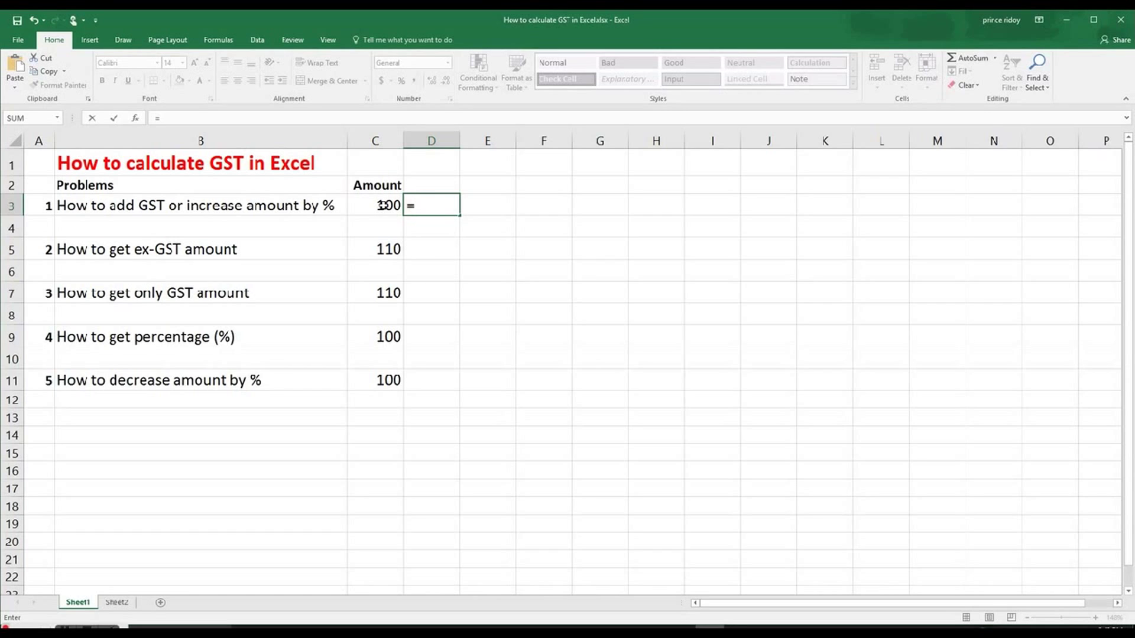
left_click(381, 205)
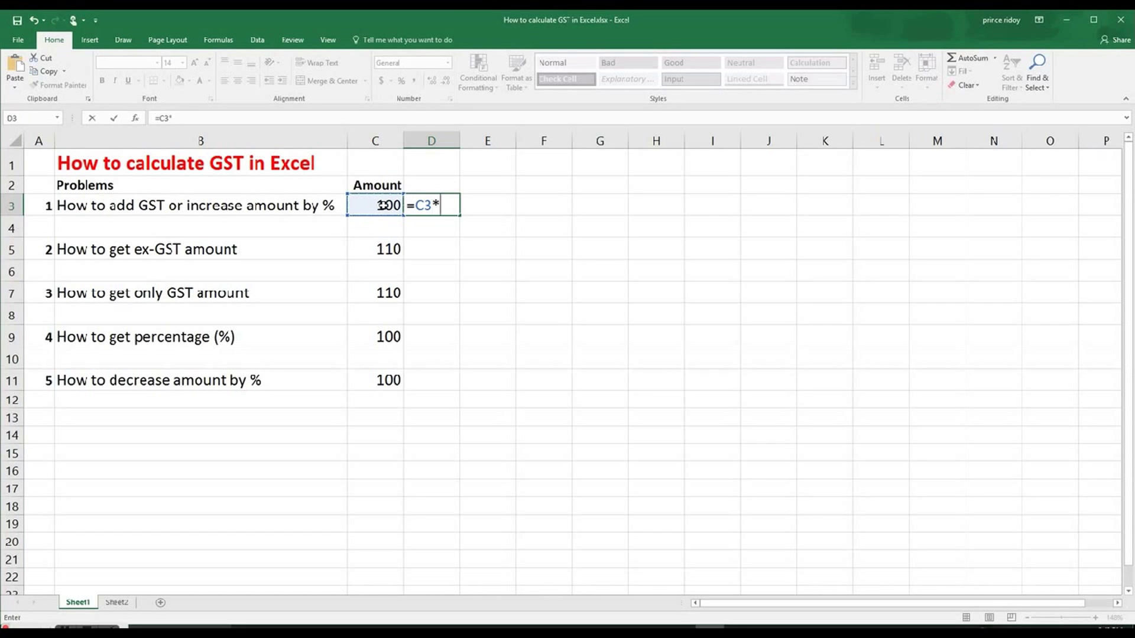
type("*1.1")
key("Return")
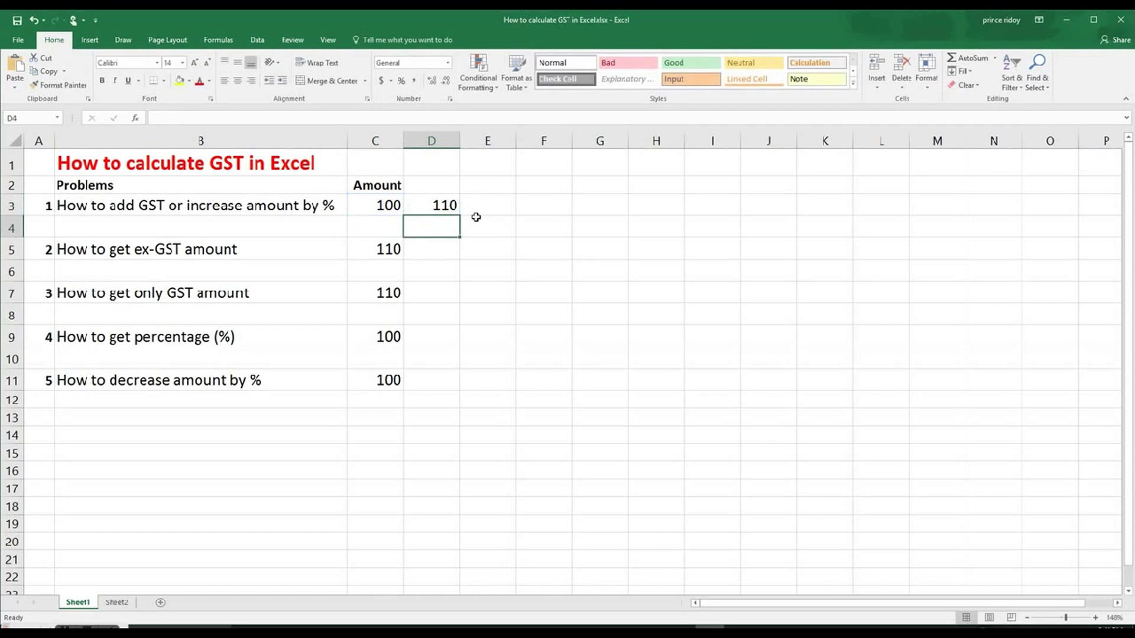
left_click(384, 206)
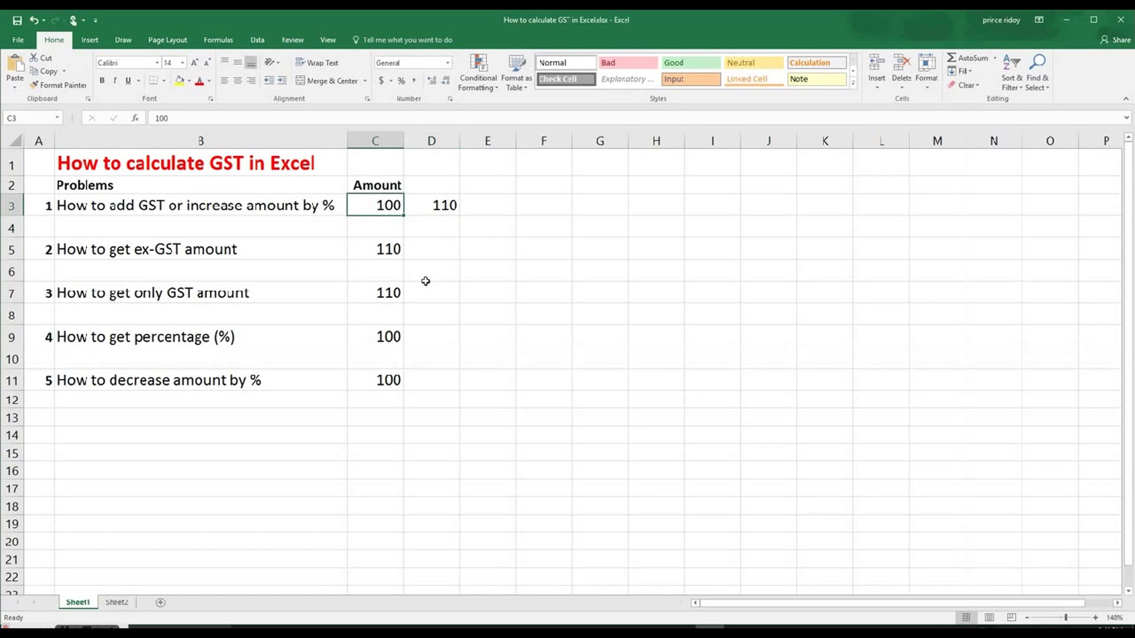
left_click(438, 204)
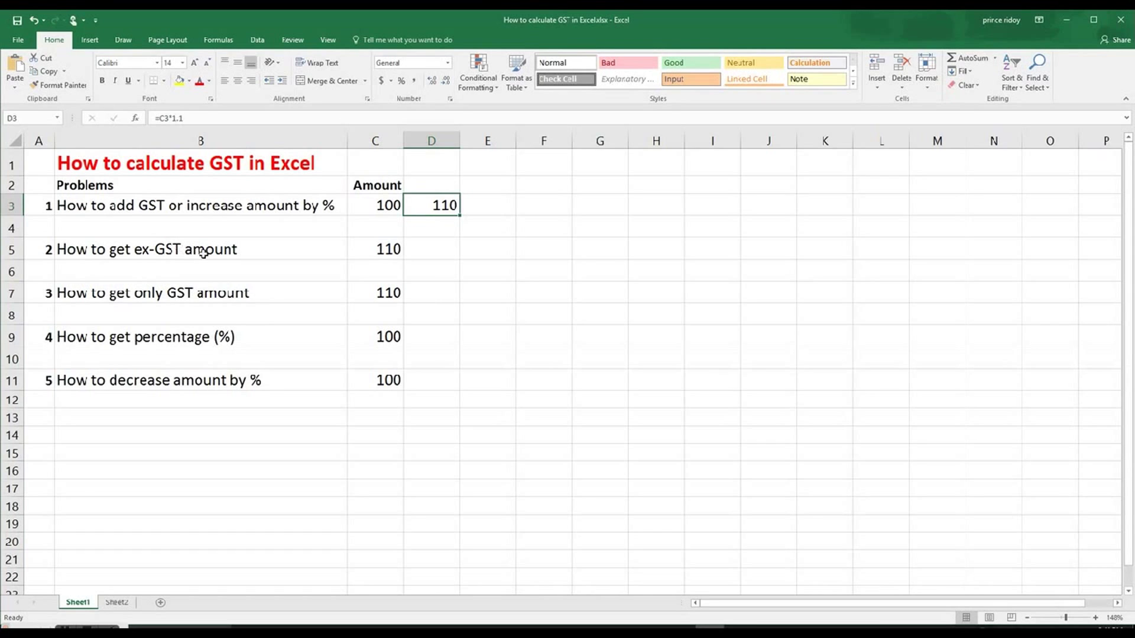
Step: Enter =C5/1.1 in D5 so the 110 in C5 shows its ex-GST amount, 100
left_click(381, 248)
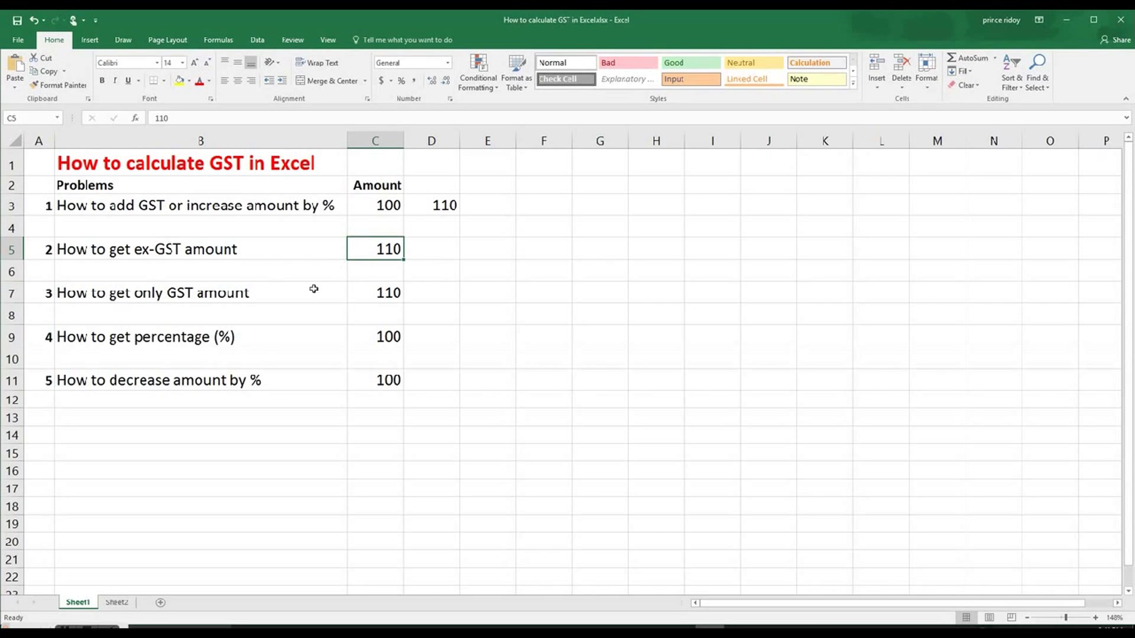
left_click(427, 251)
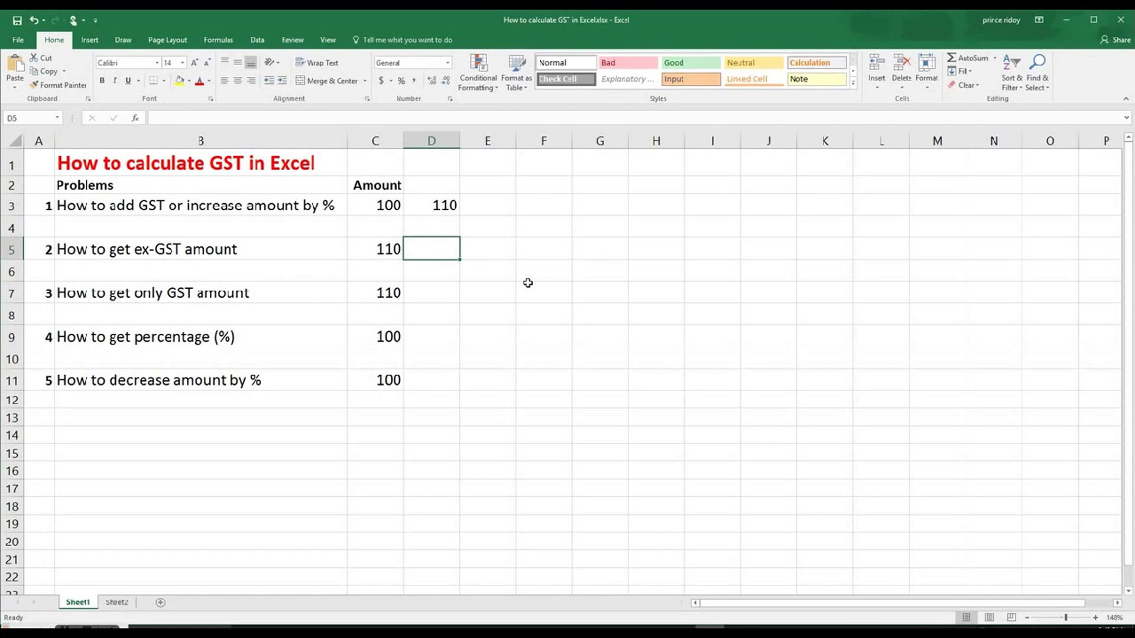
type("=")
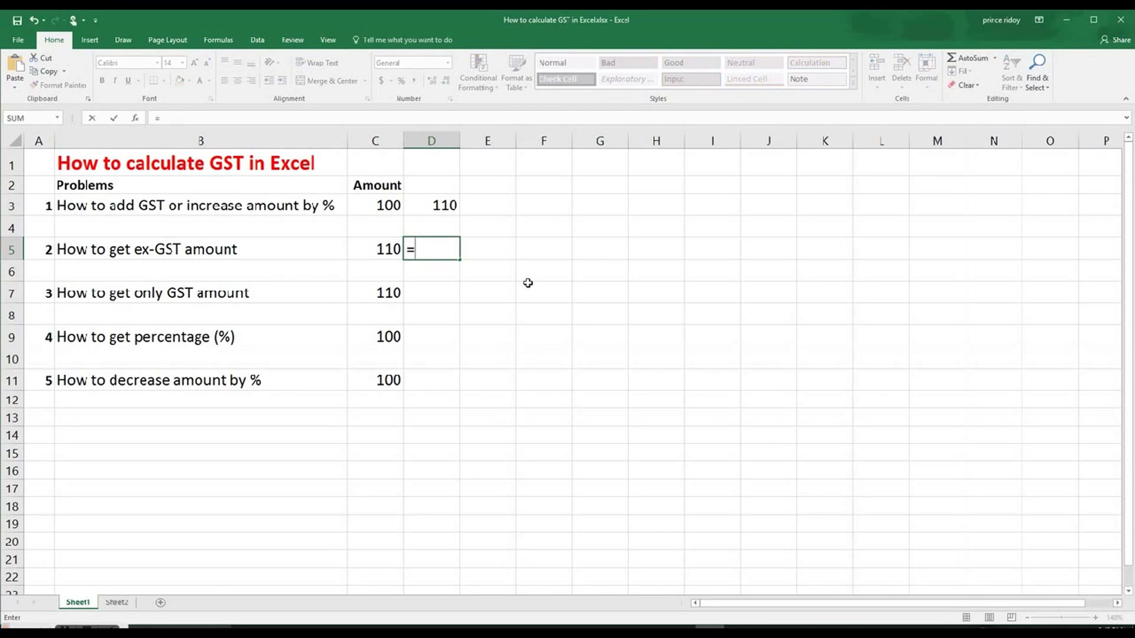
left_click(385, 249)
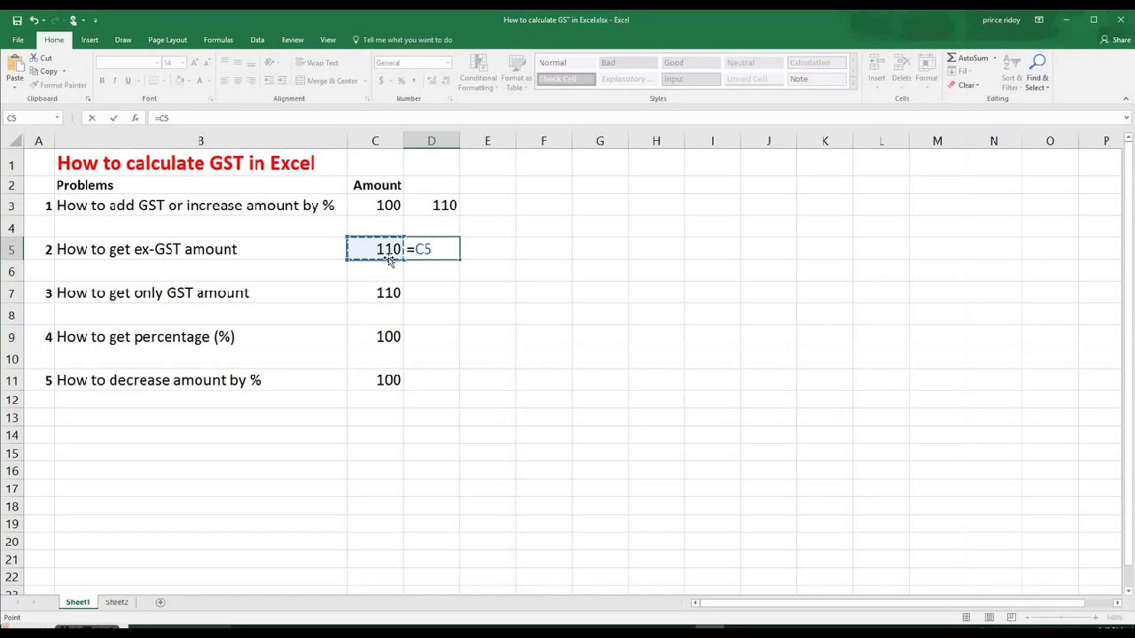
type("/1.1")
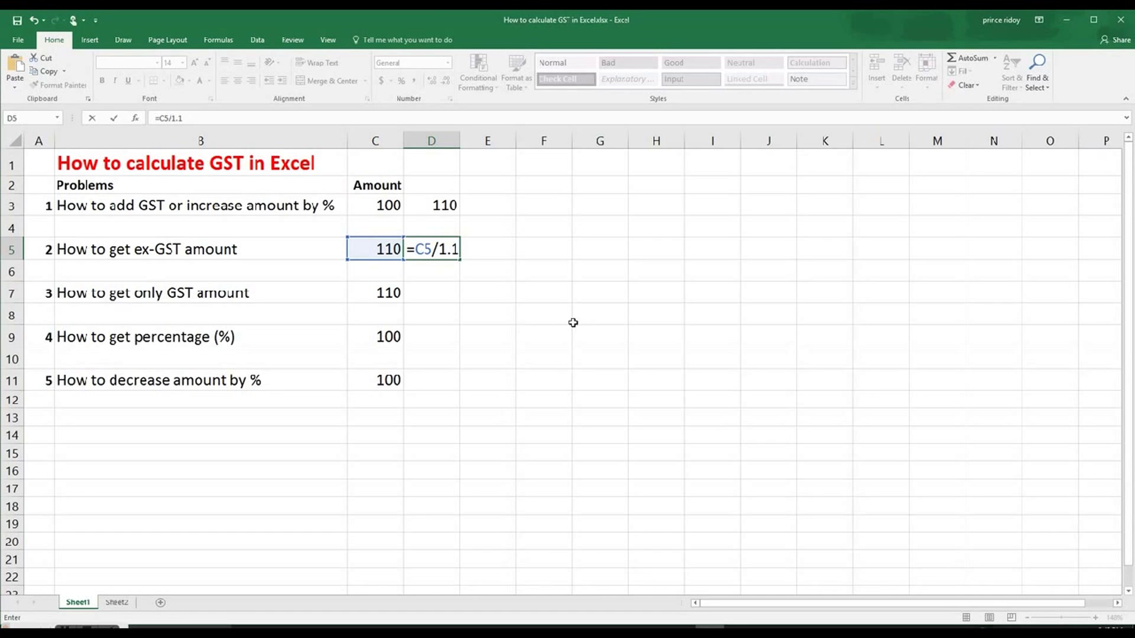
key("Return")
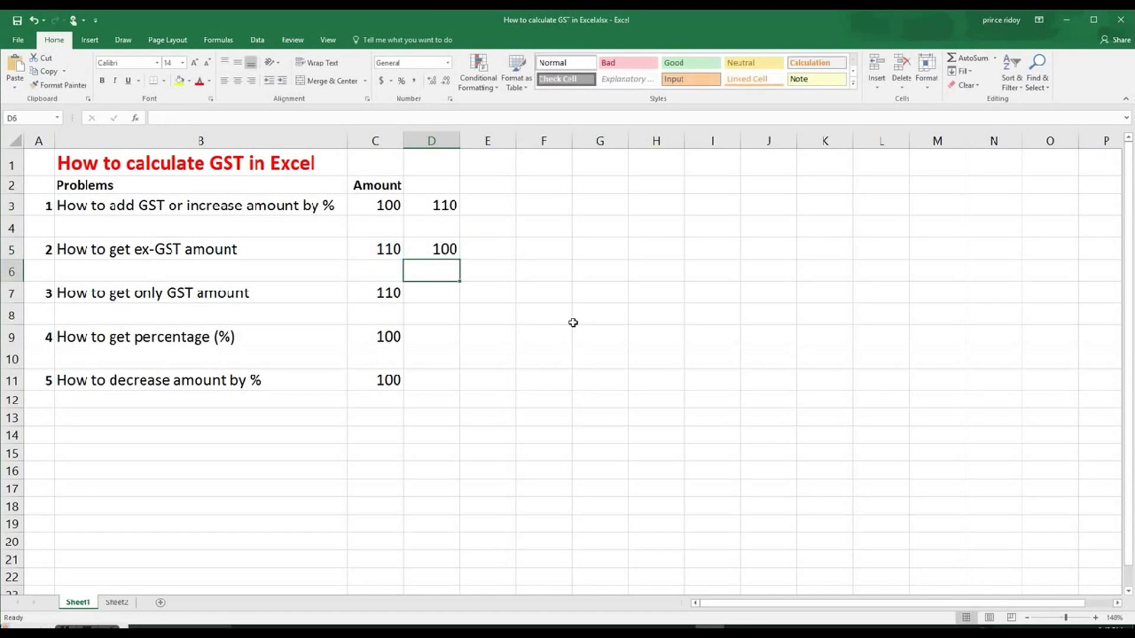
left_click(442, 247)
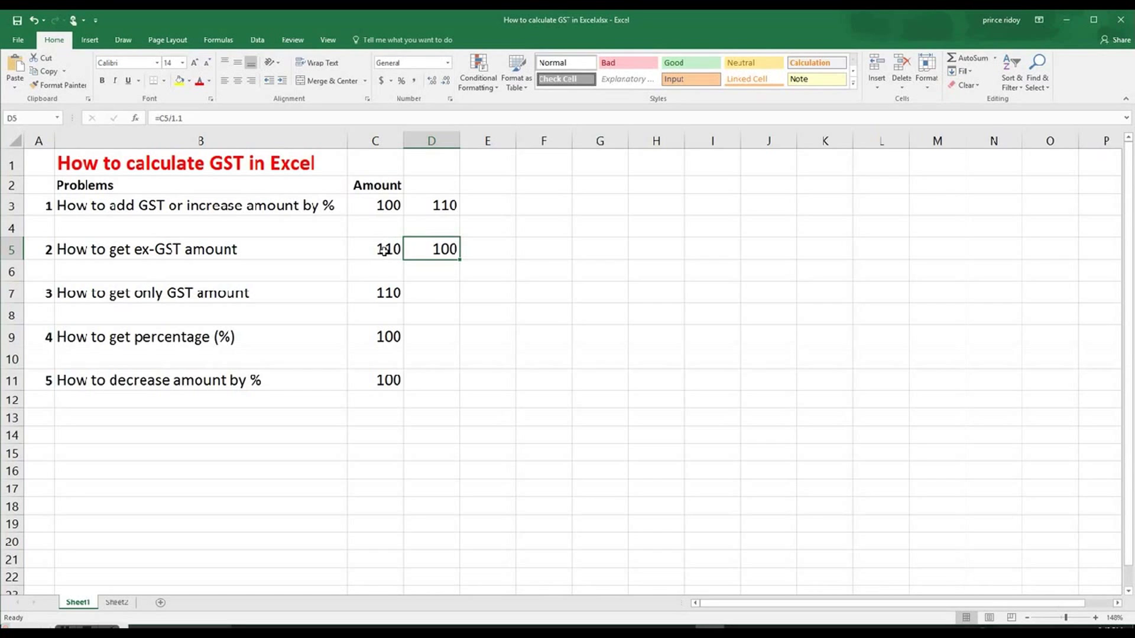
left_click(387, 251)
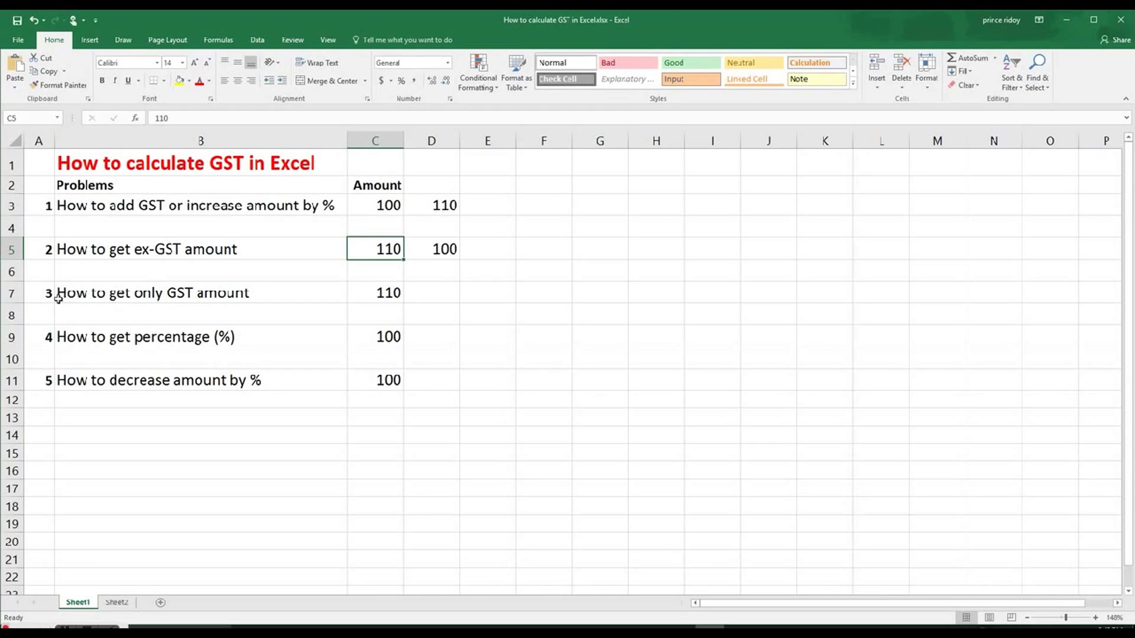
left_click(104, 291)
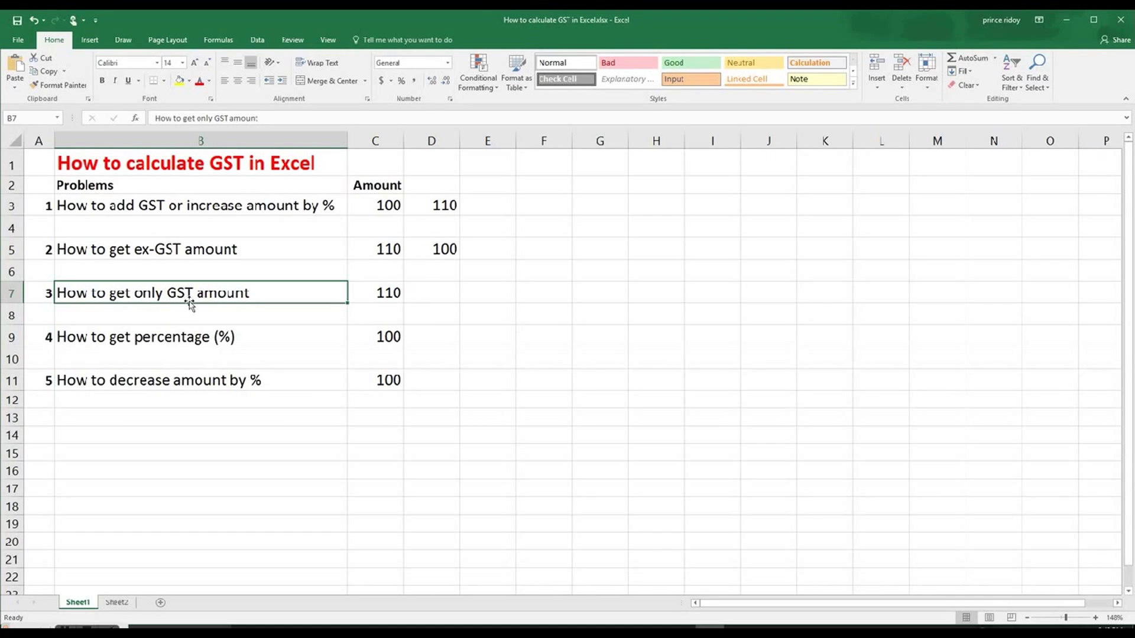
Step: Enter =C7/11 in D7 so the GST-only amount shows 10
left_click(449, 291)
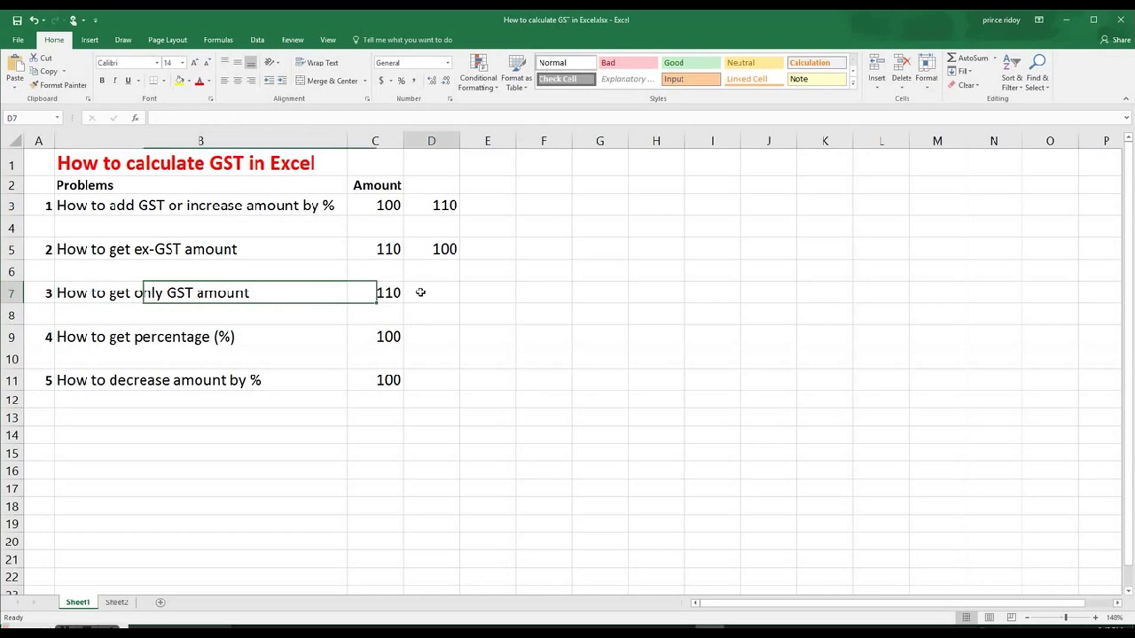
type("=")
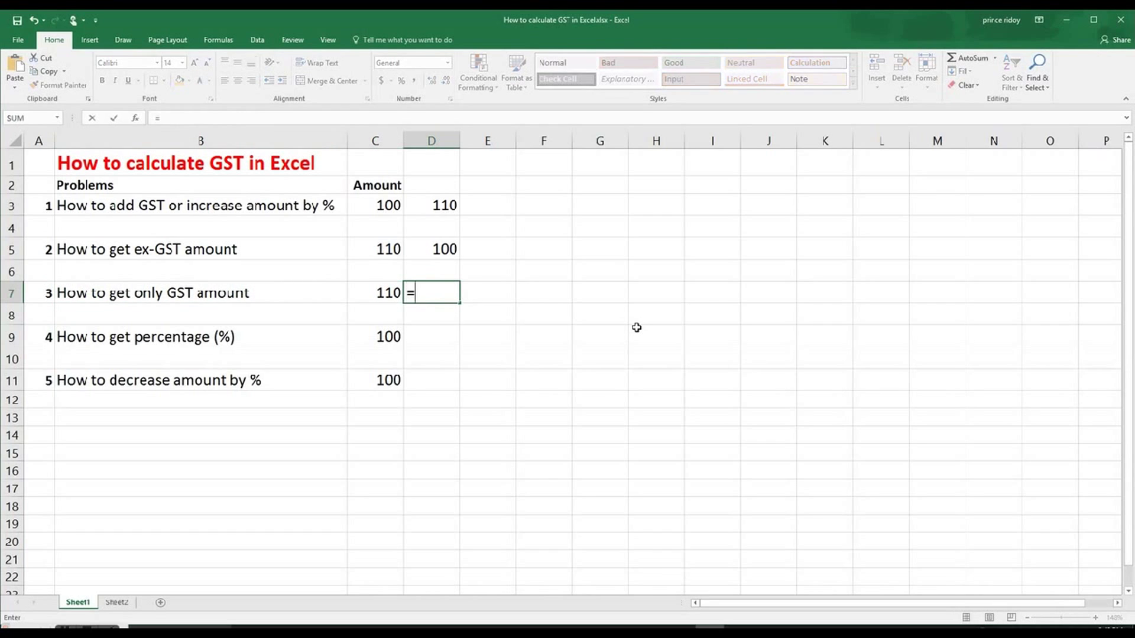
left_click(392, 292)
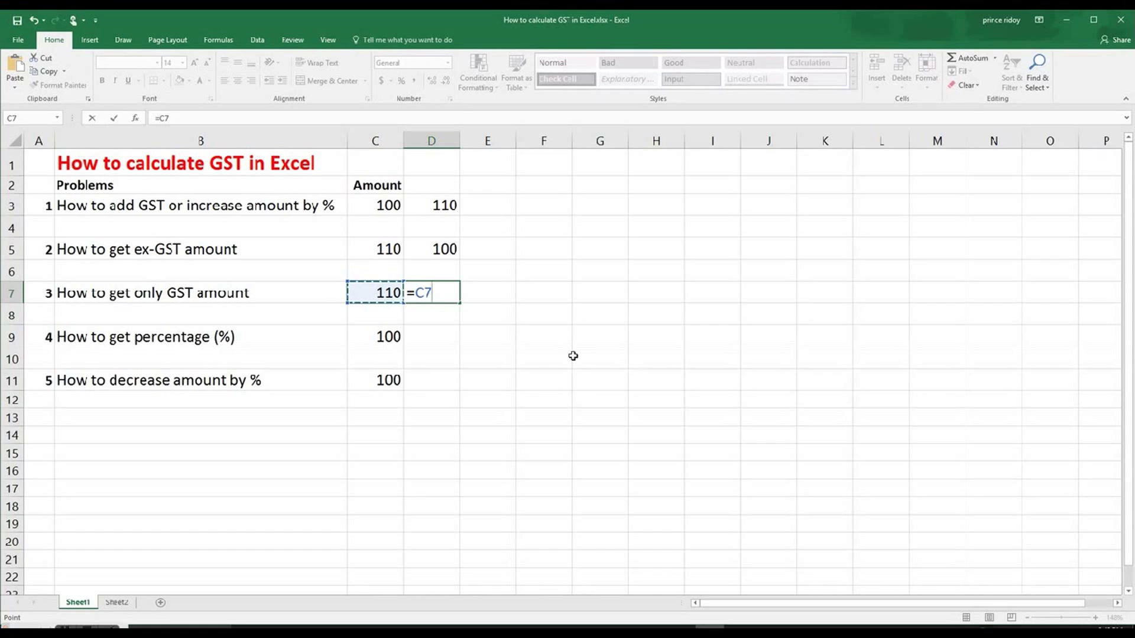
type("/11")
key("Return")
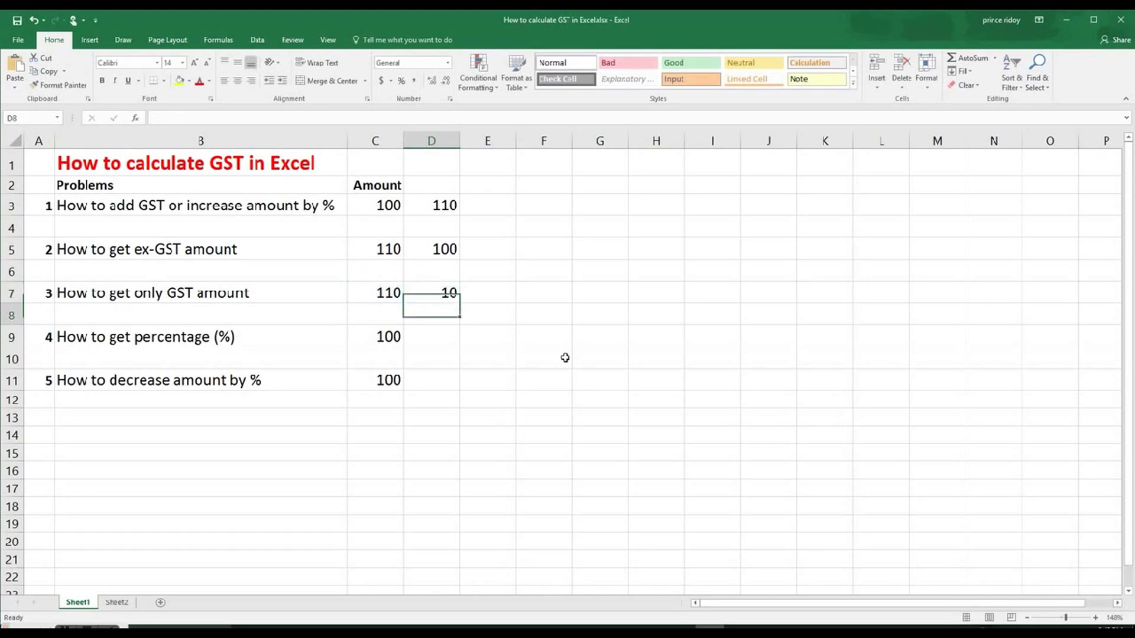
left_click(442, 294)
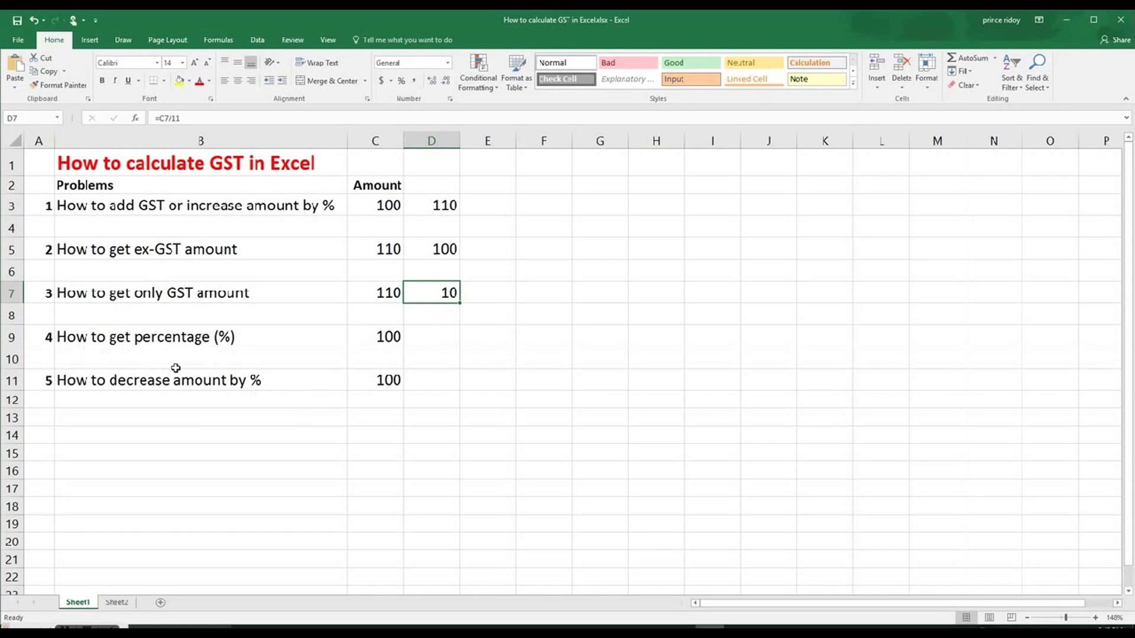
left_click(433, 335)
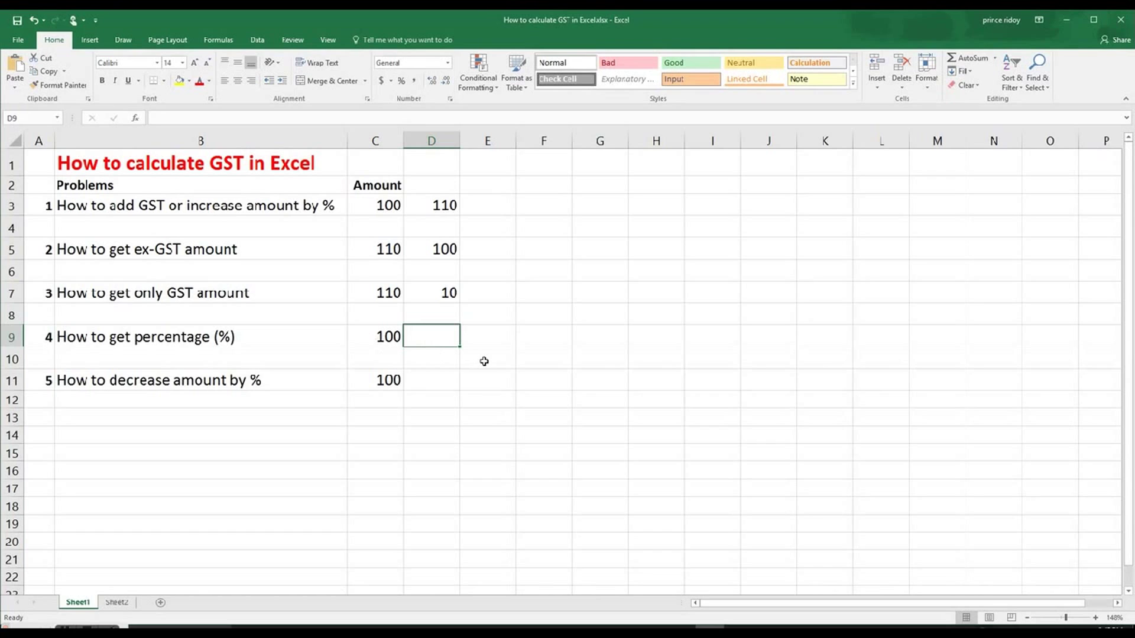
Step: Enter =C9*10% in D9 to show 10% of 100 as 10
type("=")
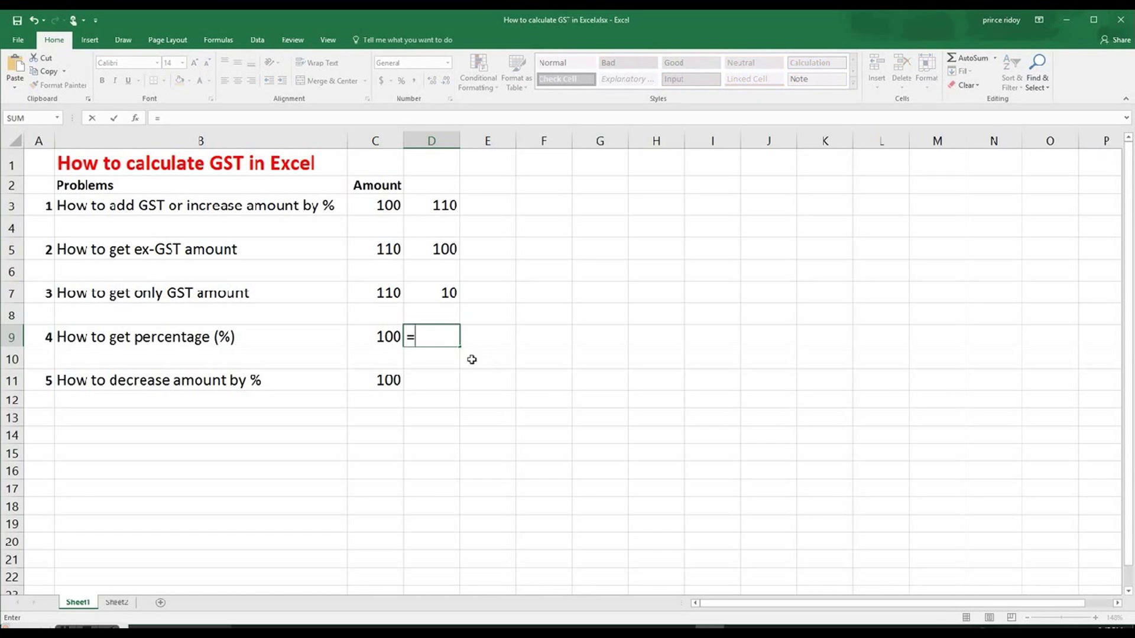
left_click(386, 332)
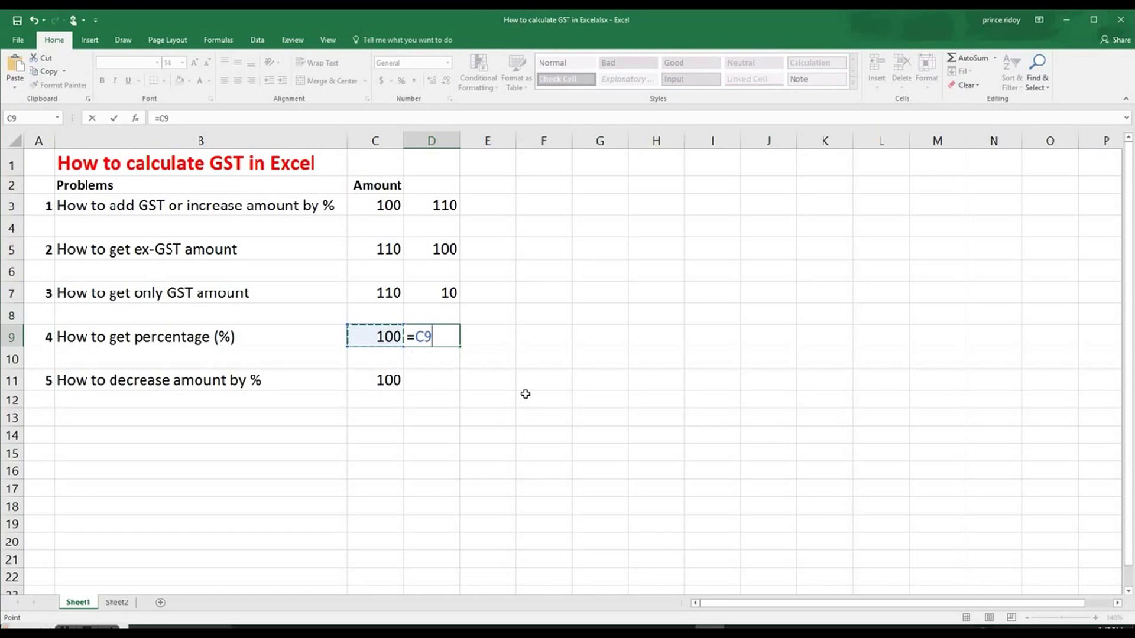
type("*10")
type("%")
key("Return")
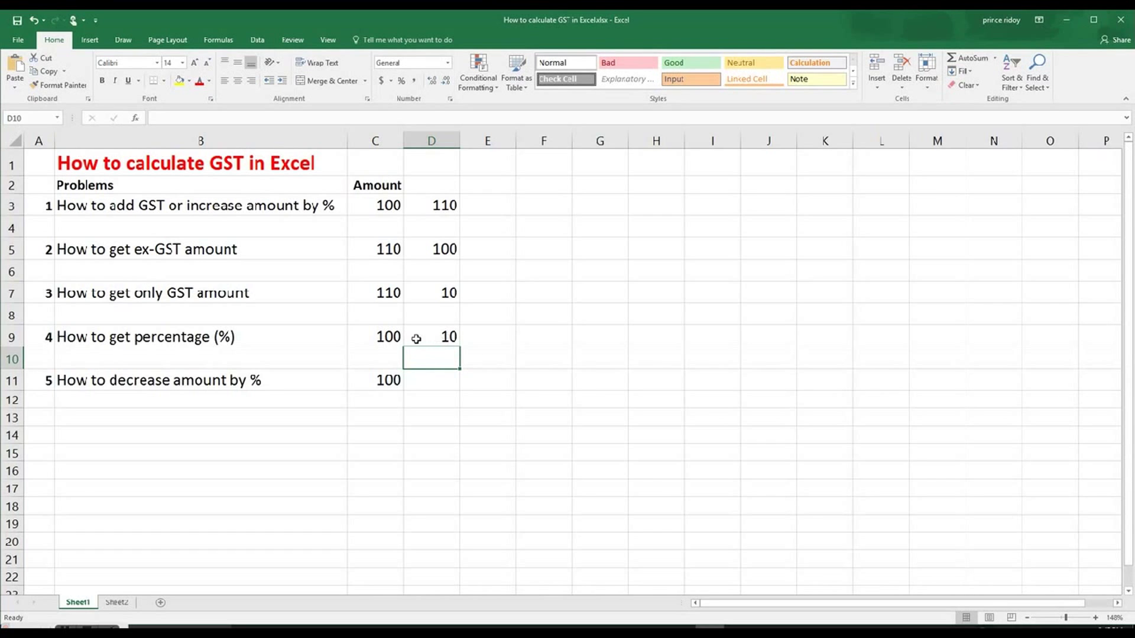
left_click(388, 338)
left_click(447, 337)
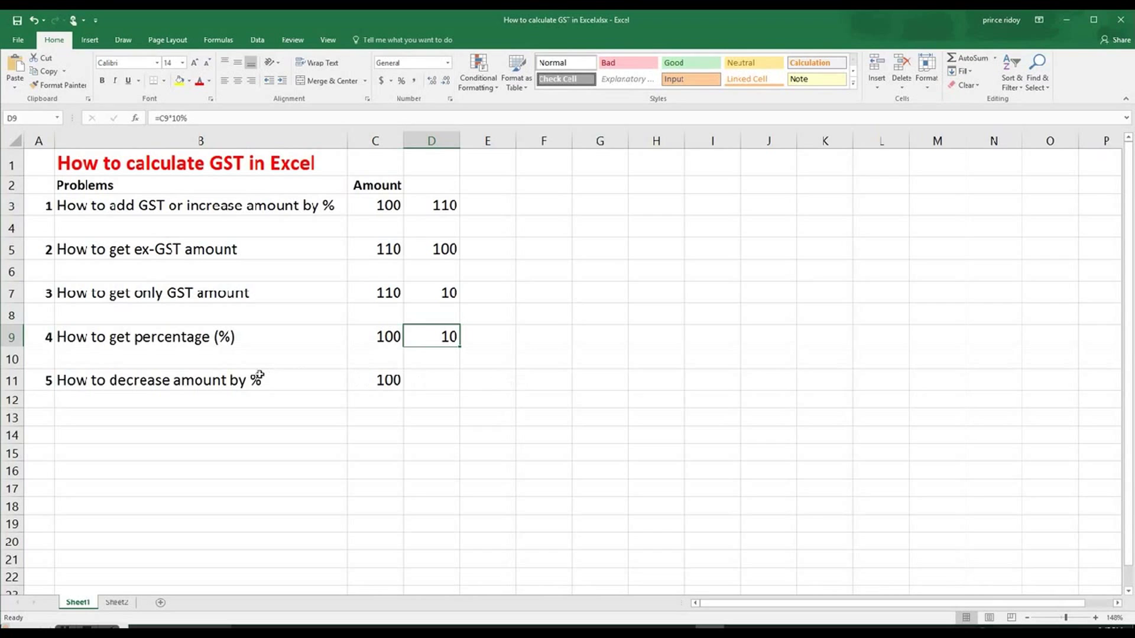
left_click(414, 385)
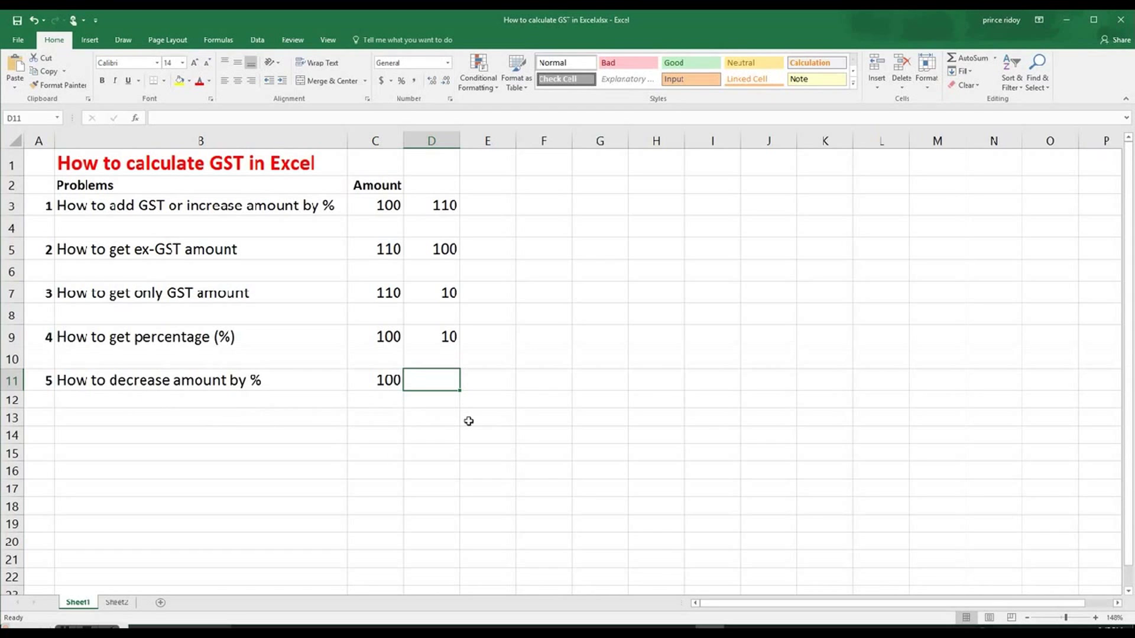
Step: Enter =C11-(C11*10%) in D11 so the 100 decreased by 10% shows 90
type("=")
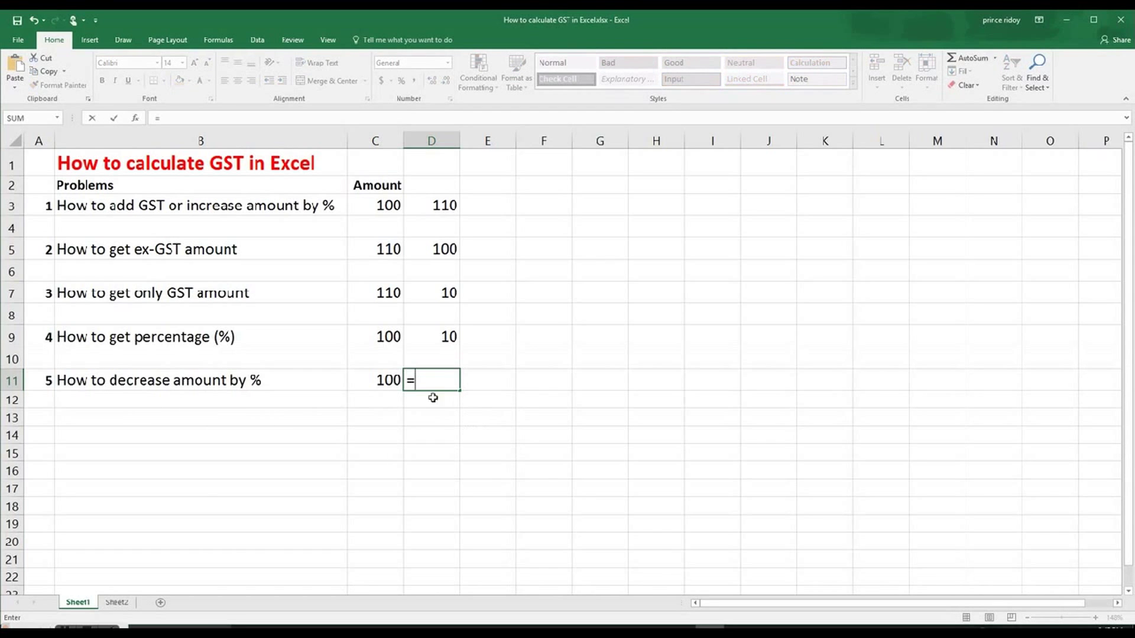
left_click(376, 379)
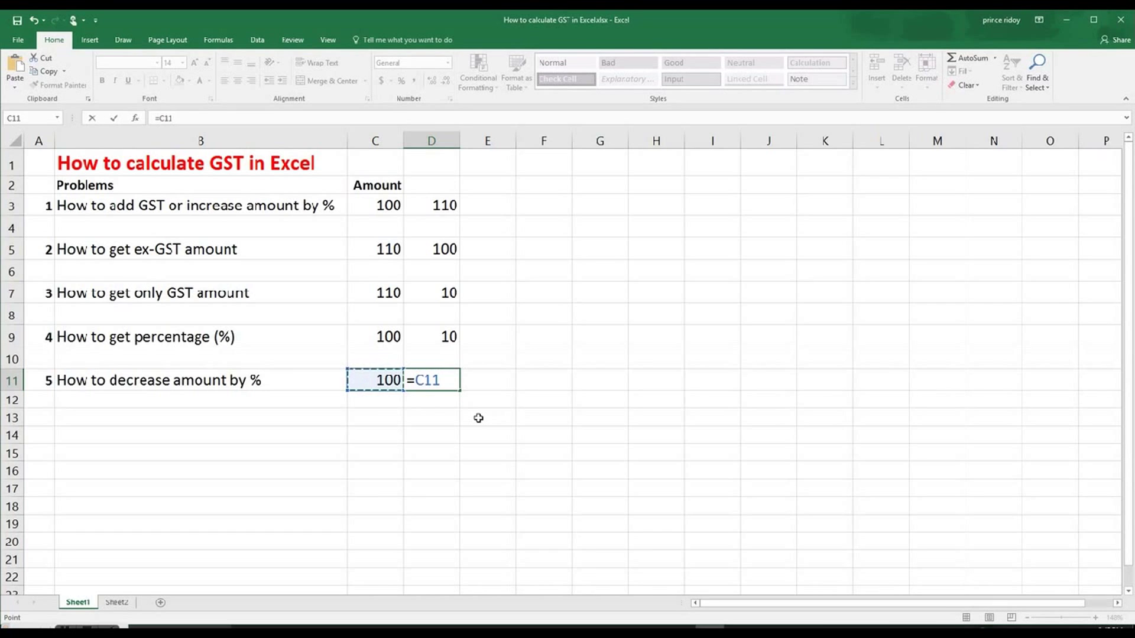
type("-")
type("(")
left_click(389, 380)
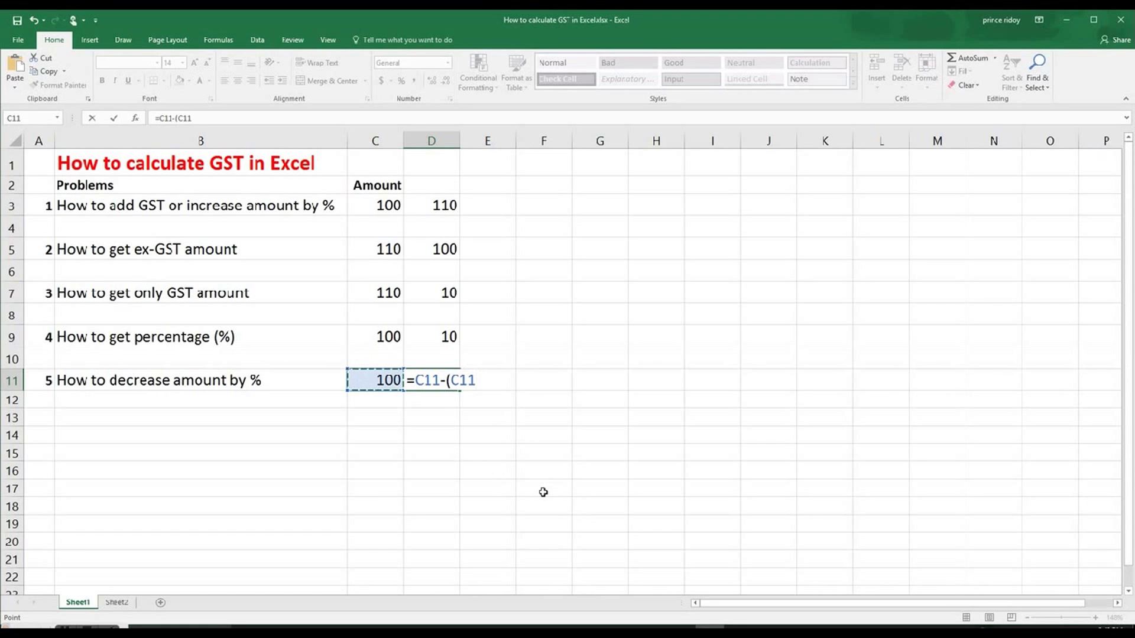
type("*10%")
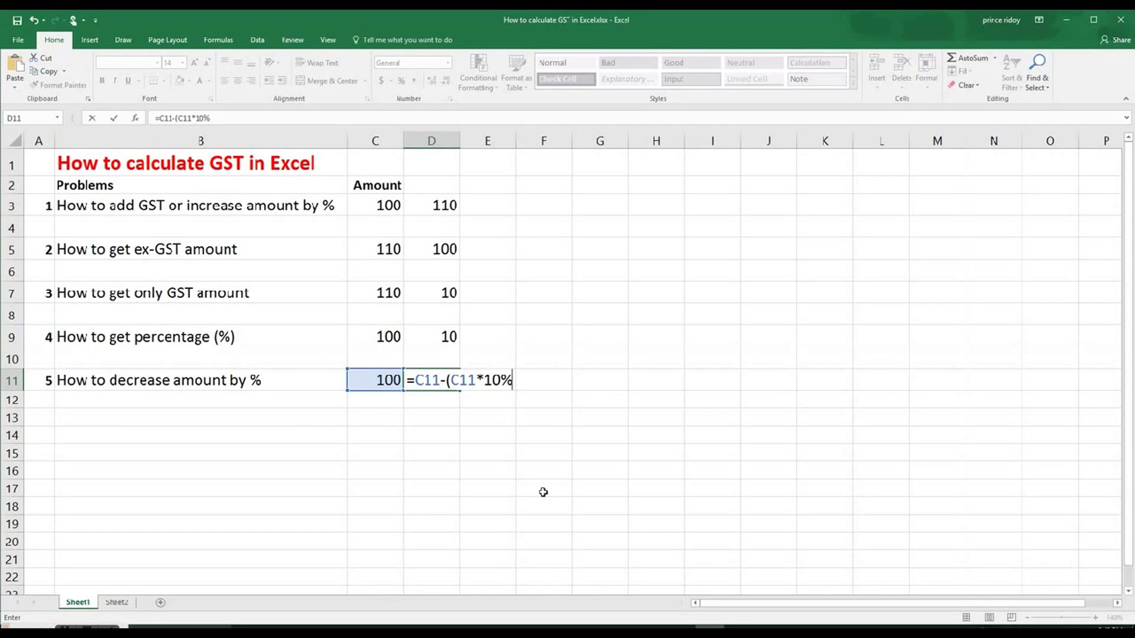
type(")")
key("Return")
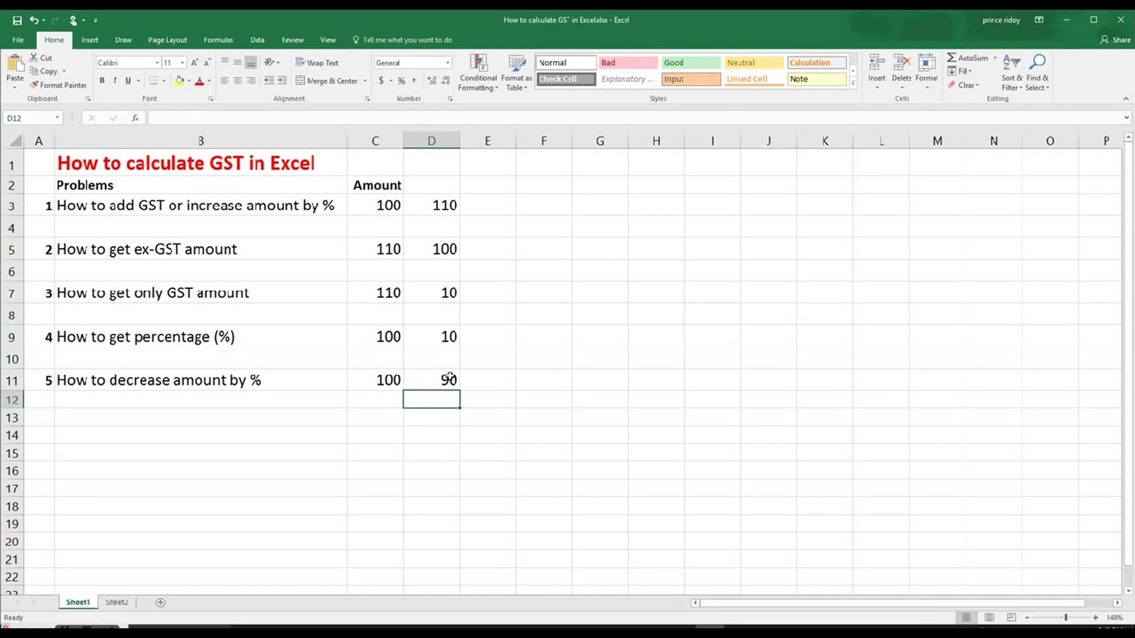
left_click(430, 380)
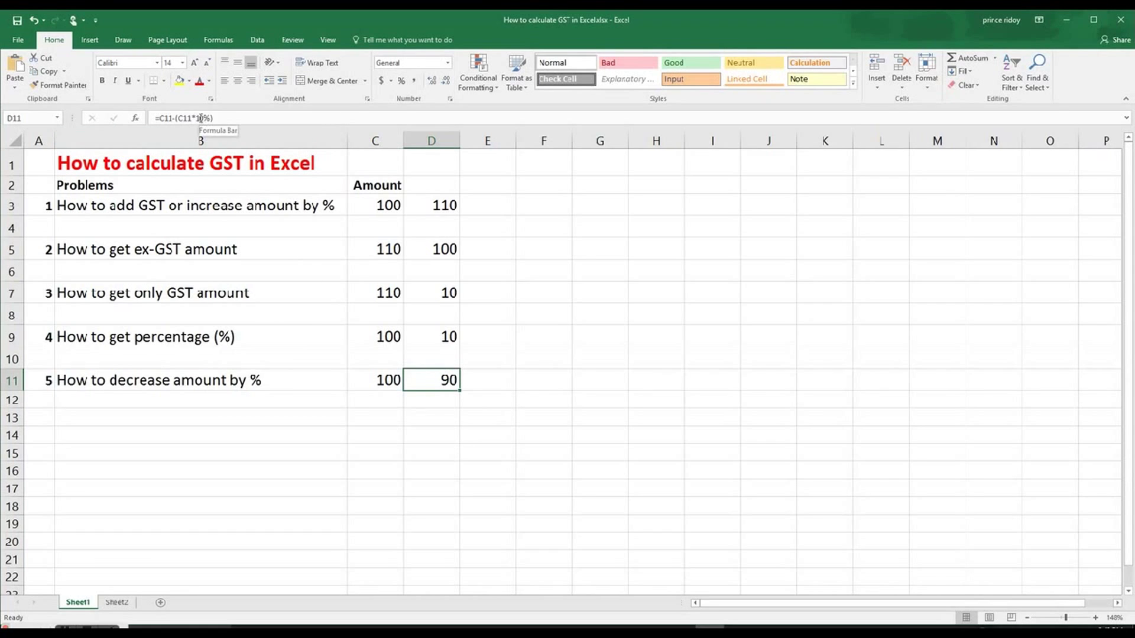
left_click(382, 381)
left_click(433, 379)
Step: Switch to the Sheet2 exercise copy listing amounts 200, 220, 220, 200 and 200
key("ctrl+Page_Down")
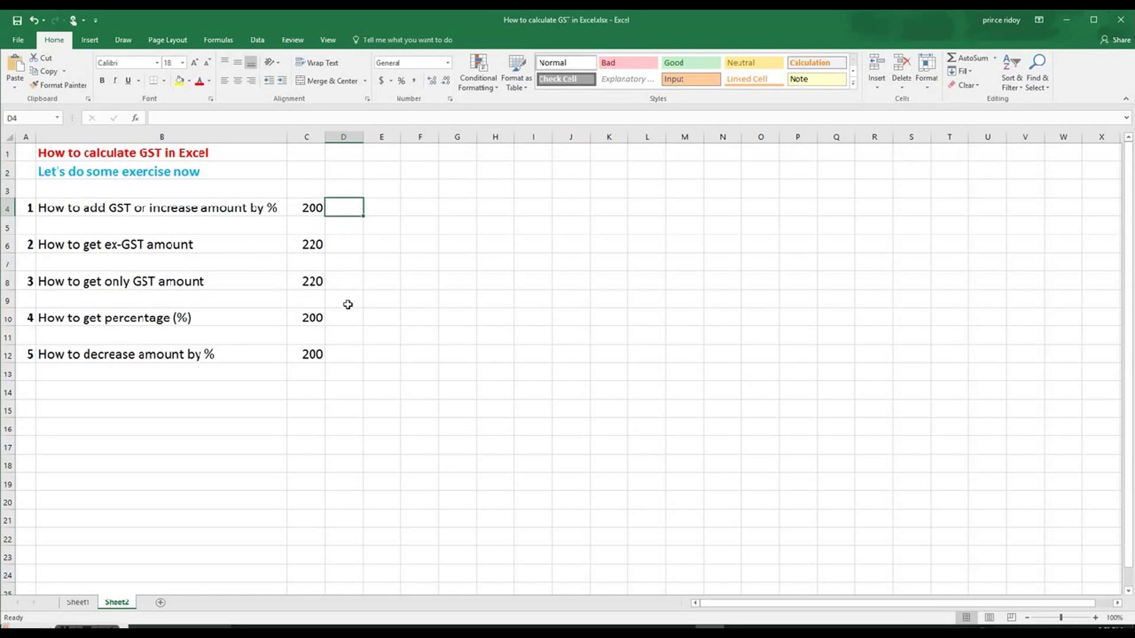
Step: Enter 500 in F4 and 550 in F6 on Sheet2 as extra sample amounts
left_click(422, 211)
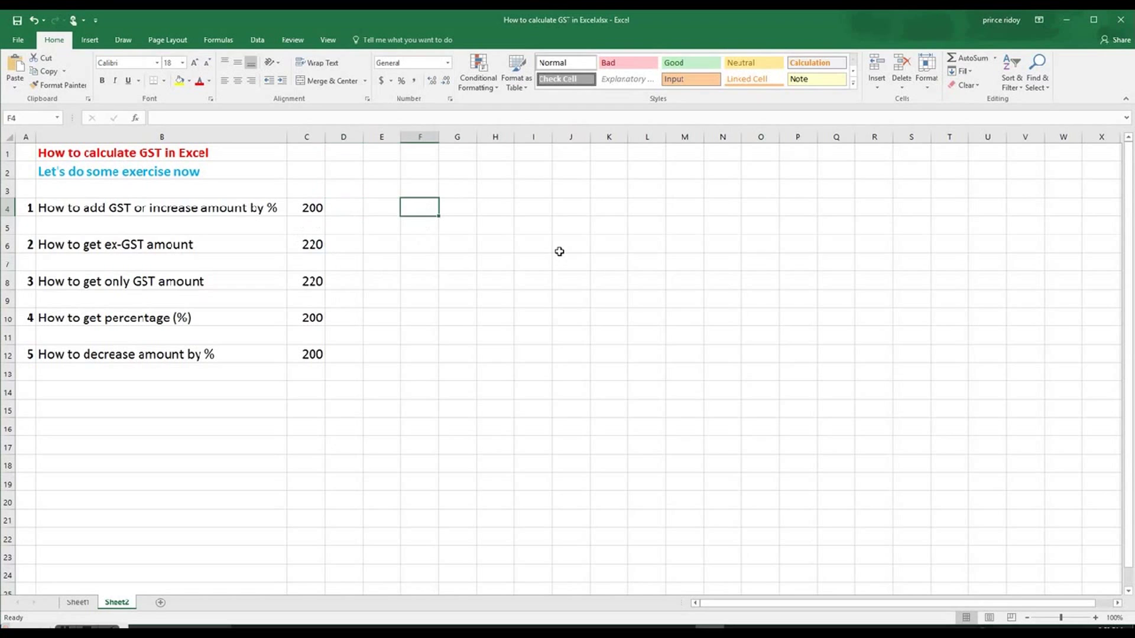
type("500")
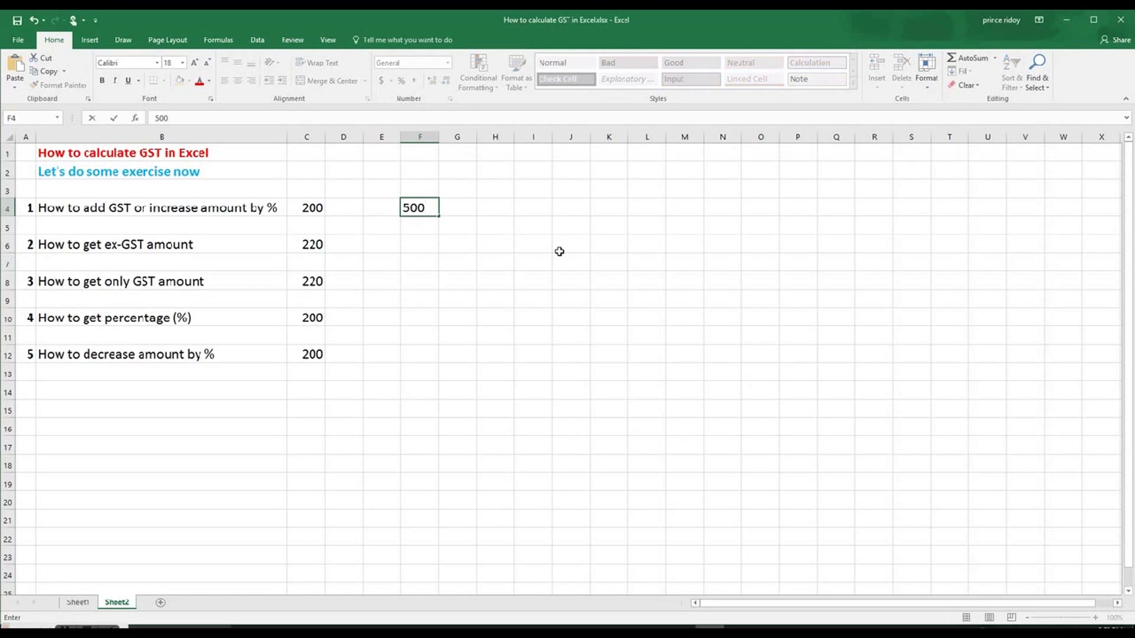
key("Return")
key("Return")
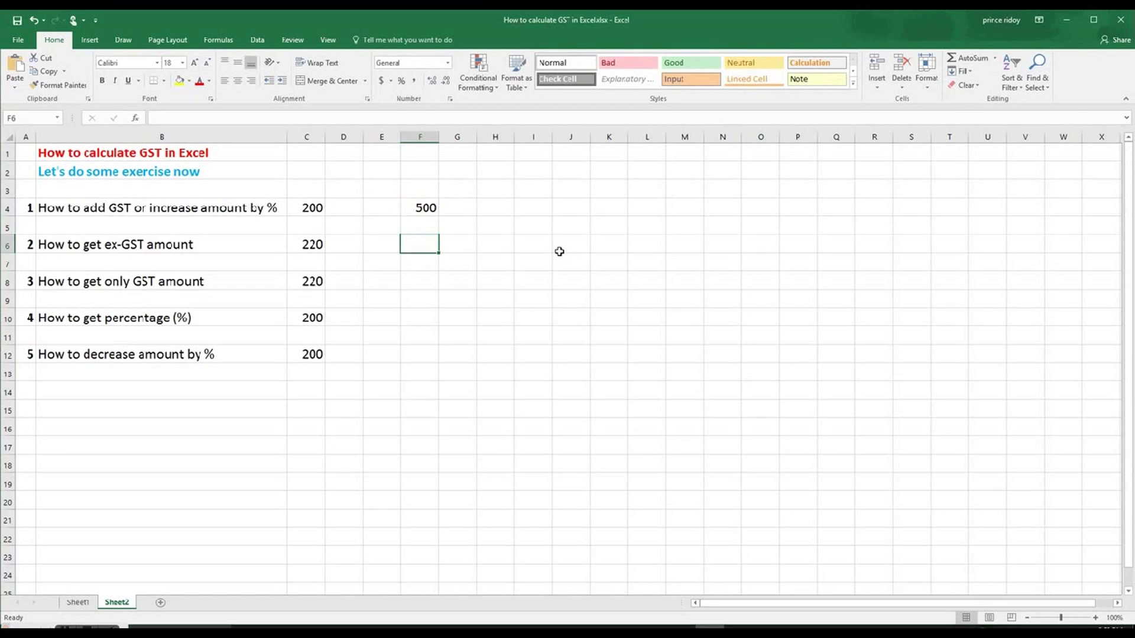
type("550")
key("Return")
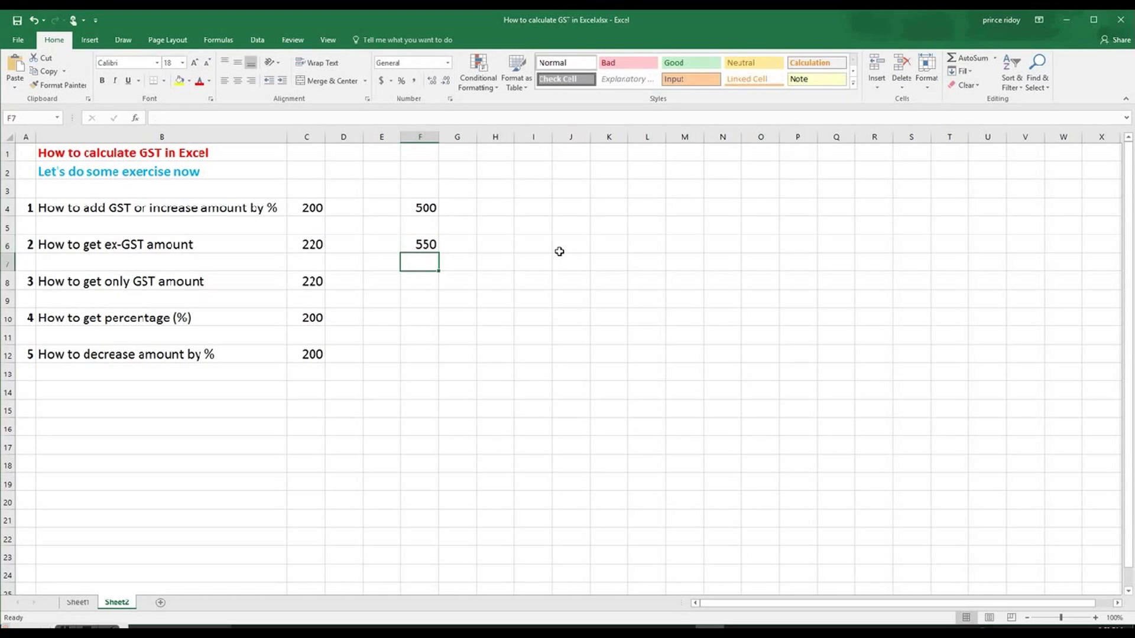
left_click(468, 214)
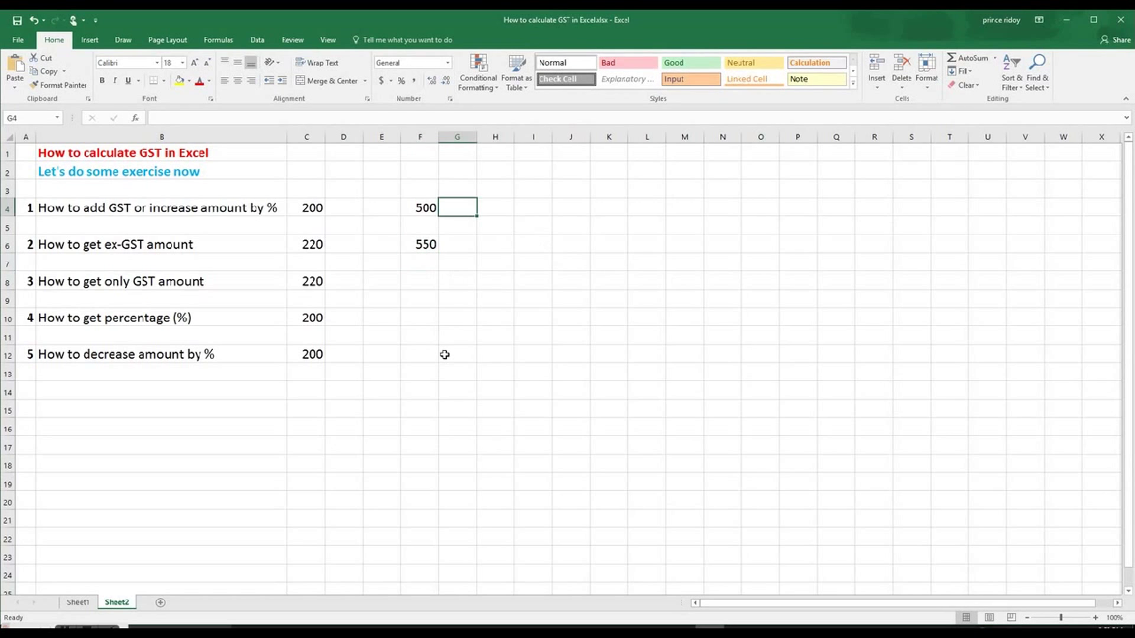